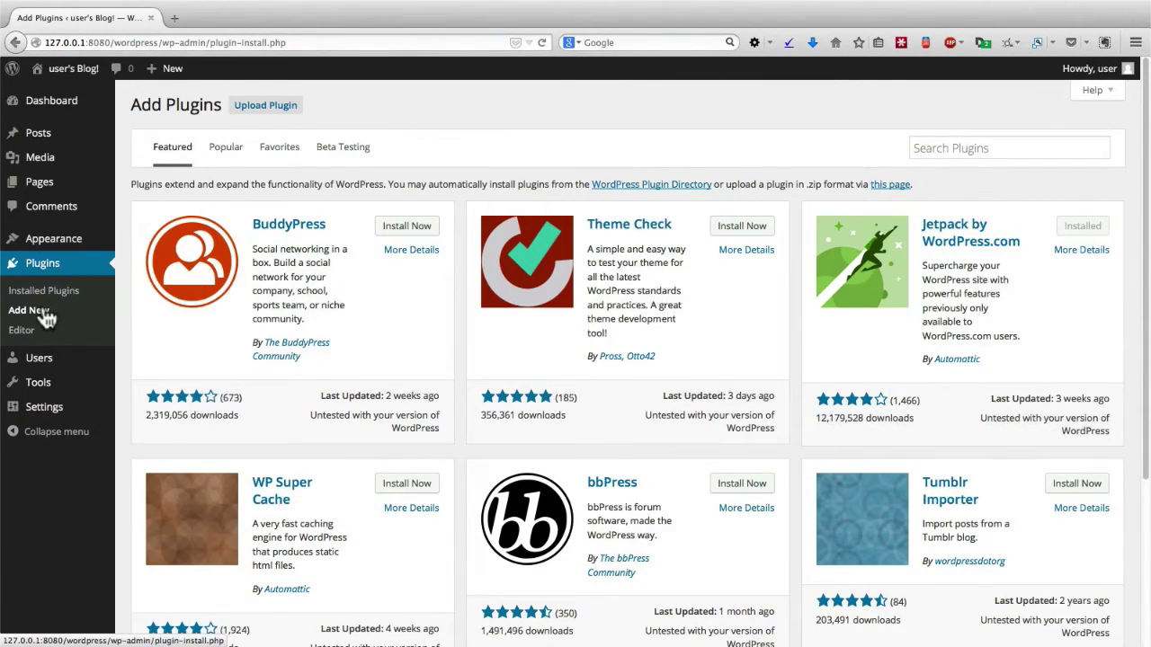
- Search the plugin directory for "pods"
left_click(924, 149)
type("pods")
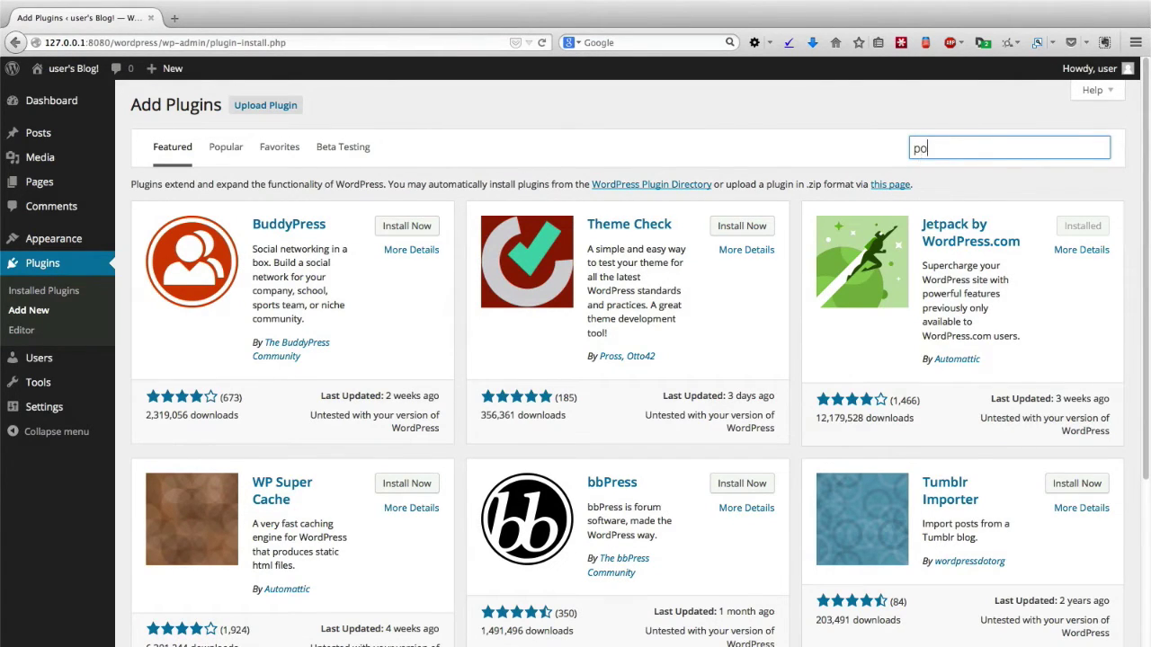
key("Return")
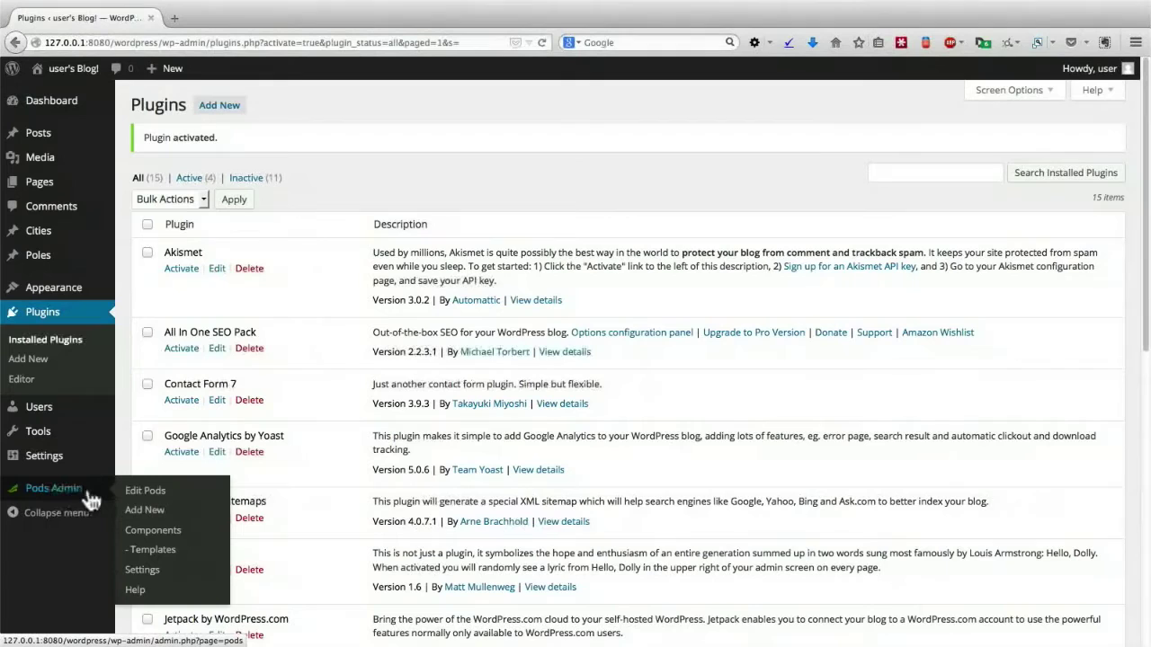
- Create a new pod as a Custom Post Type with singular label Book and plural label Books
left_click(133, 511)
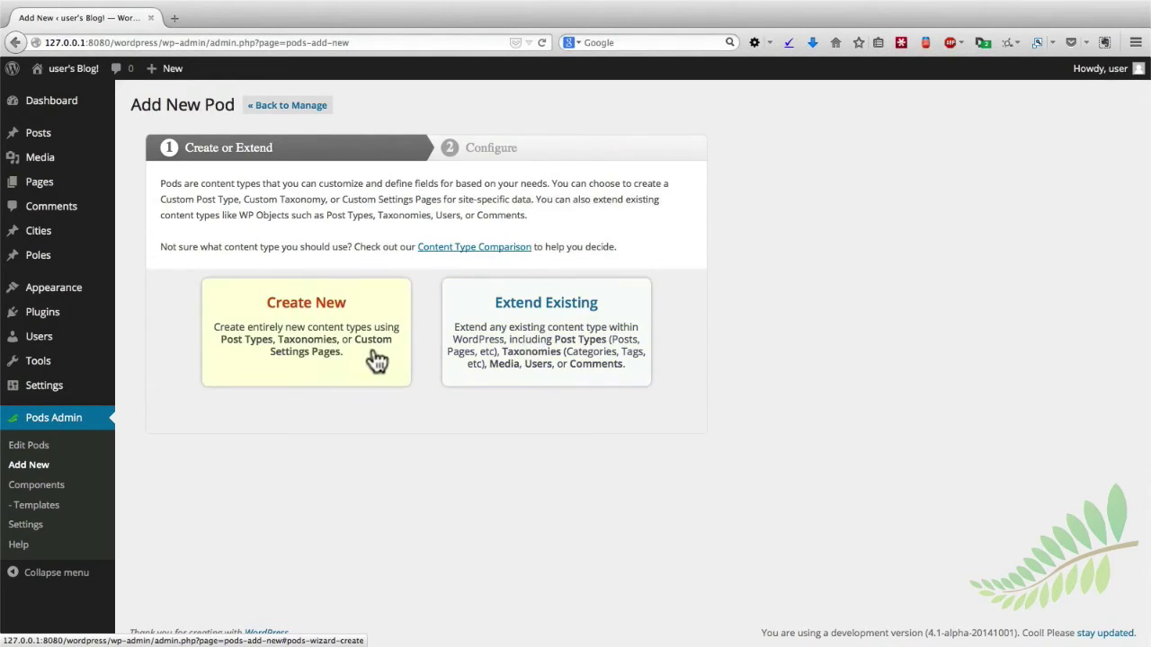
left_click(332, 359)
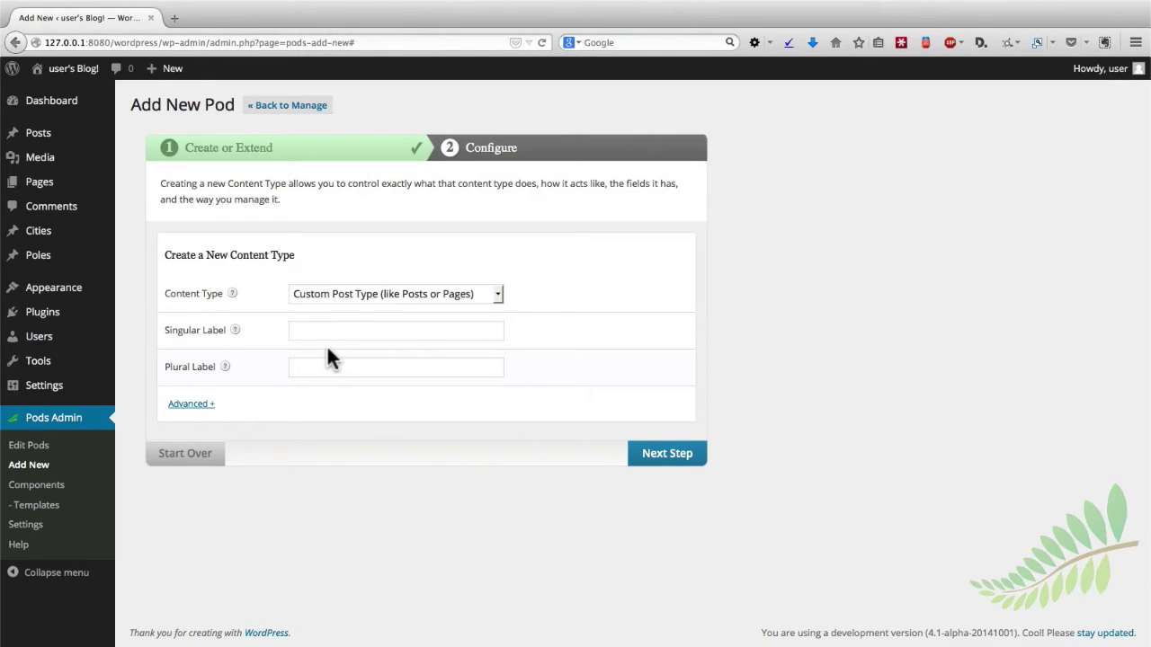
left_click(327, 332)
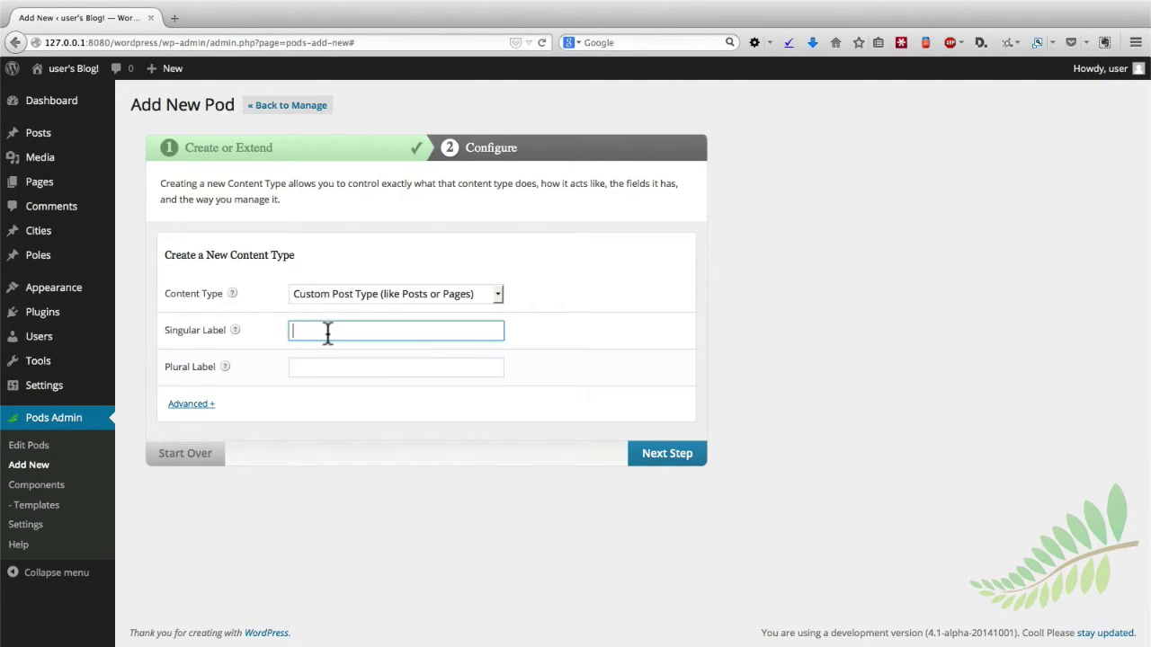
type("Book")
key("Tab")
type("Books")
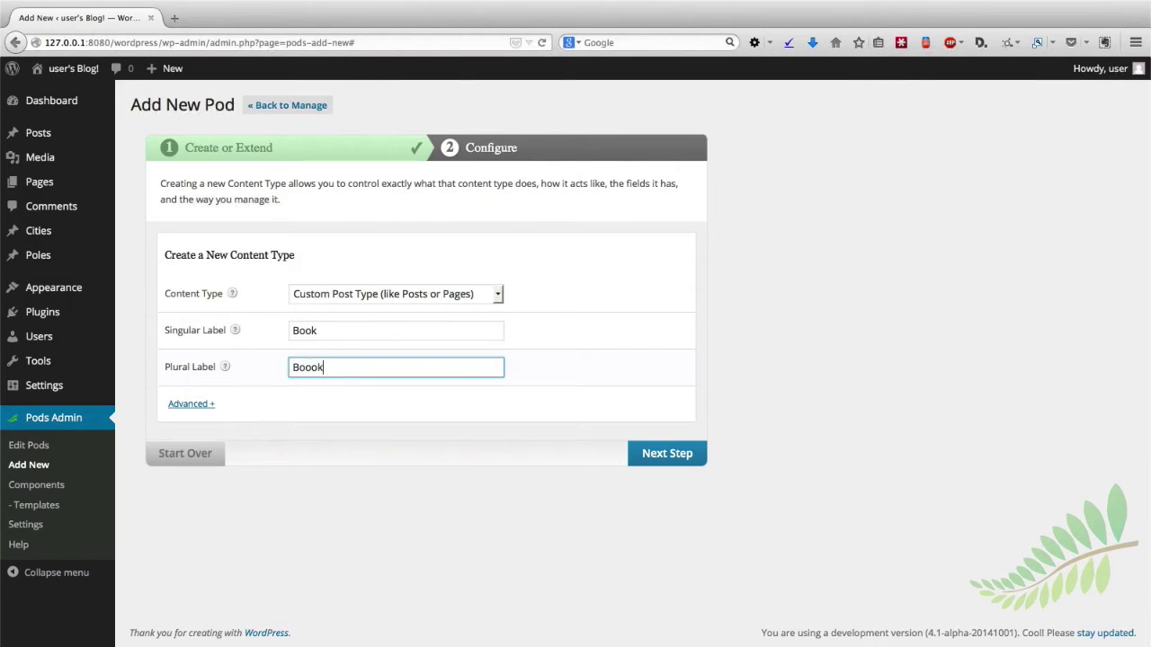
left_click(665, 455)
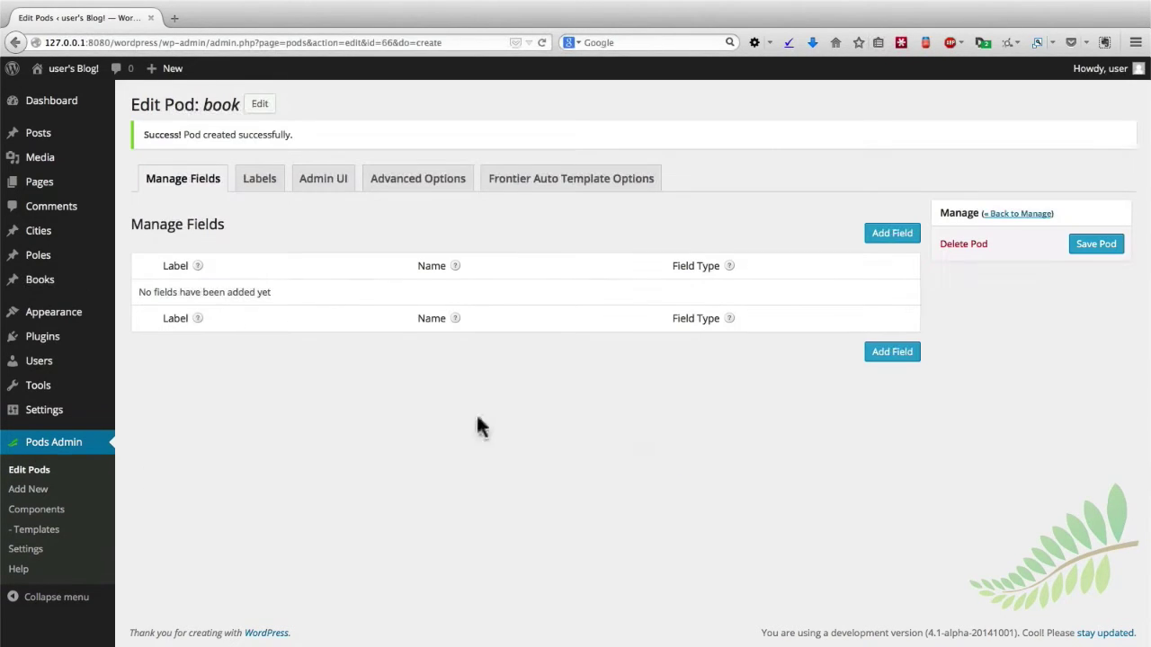
- Add a Plain Text field labelled Publisher to the book pod
mouse_move(39, 295)
left_click(882, 235)
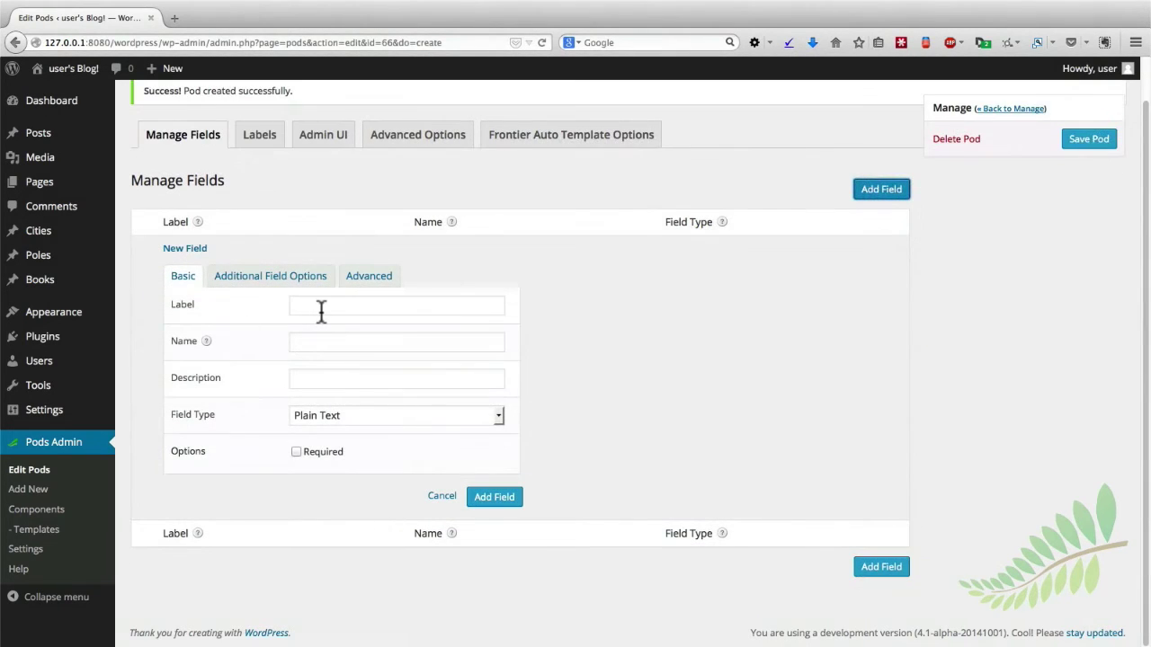
left_click(321, 307)
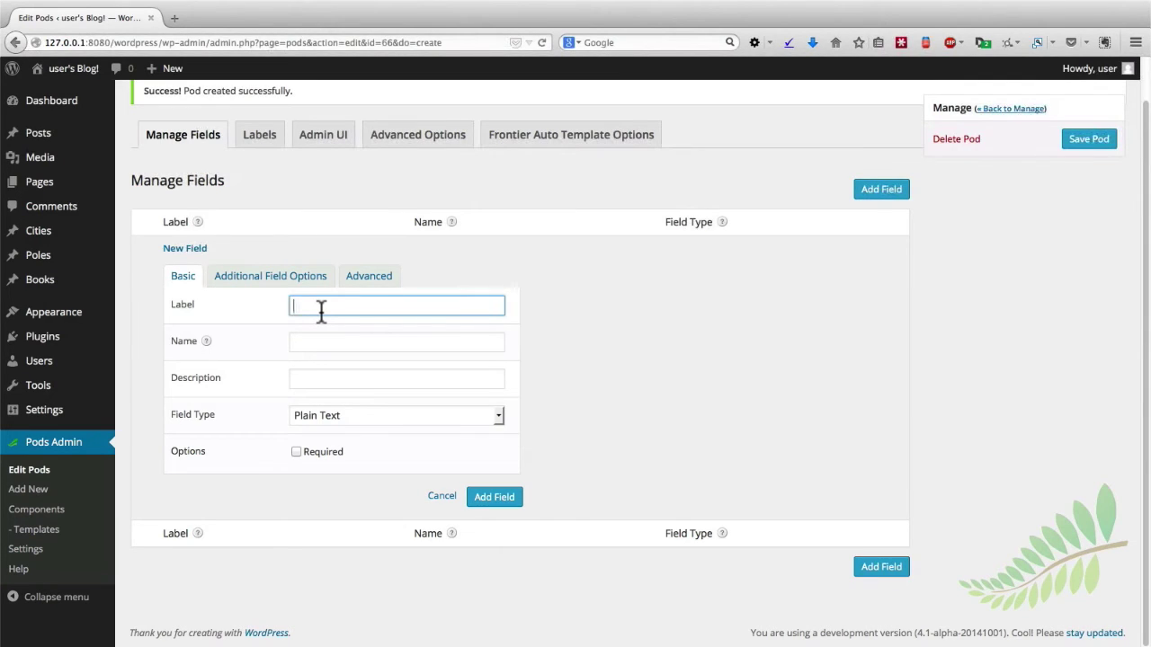
type("Publisher")
key("Tab")
key("Tab")
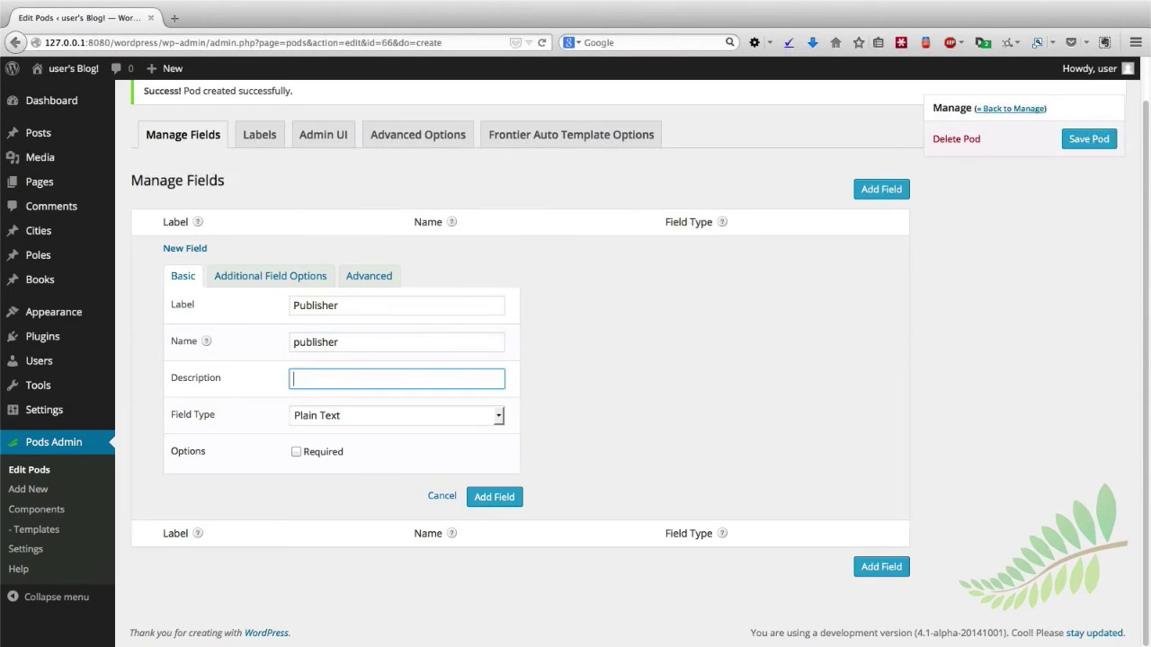
left_click(315, 416)
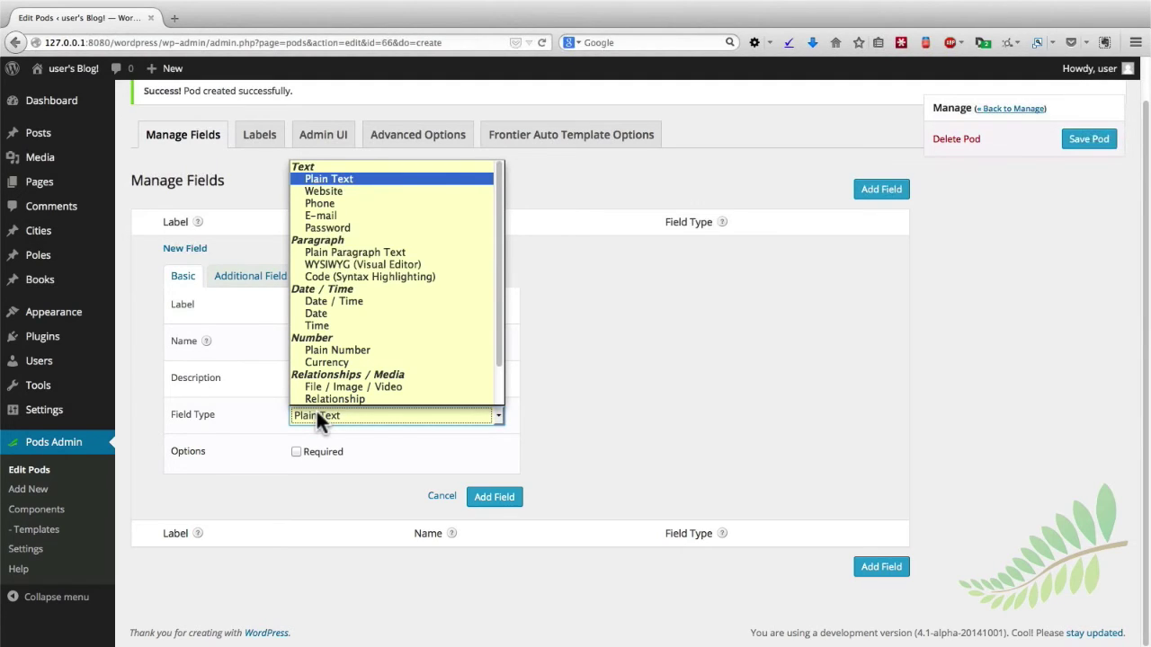
left_click(259, 438)
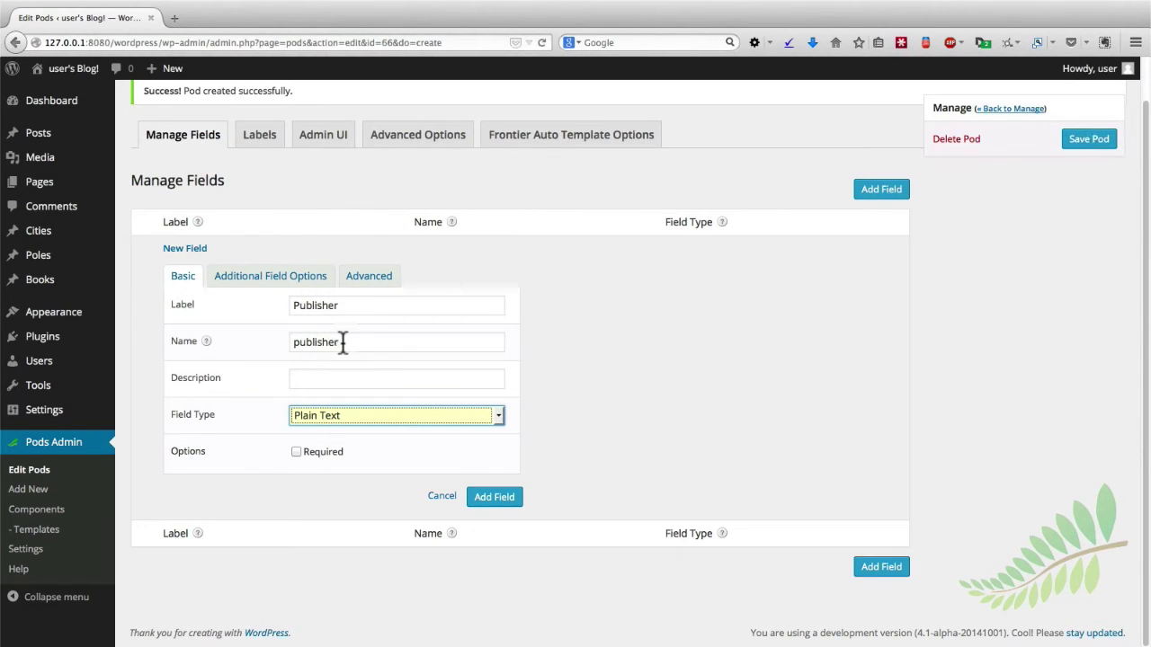
left_click(495, 496)
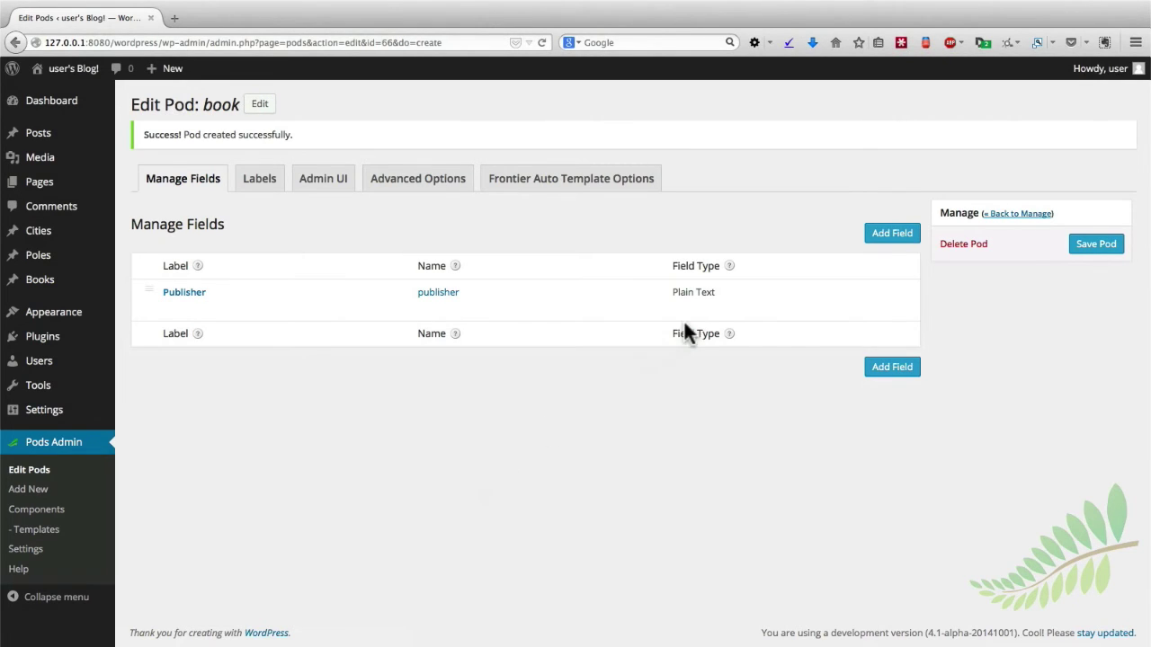
- Add a Plain Text field labelled Book Author to the book pod
left_click(890, 235)
left_click(303, 305)
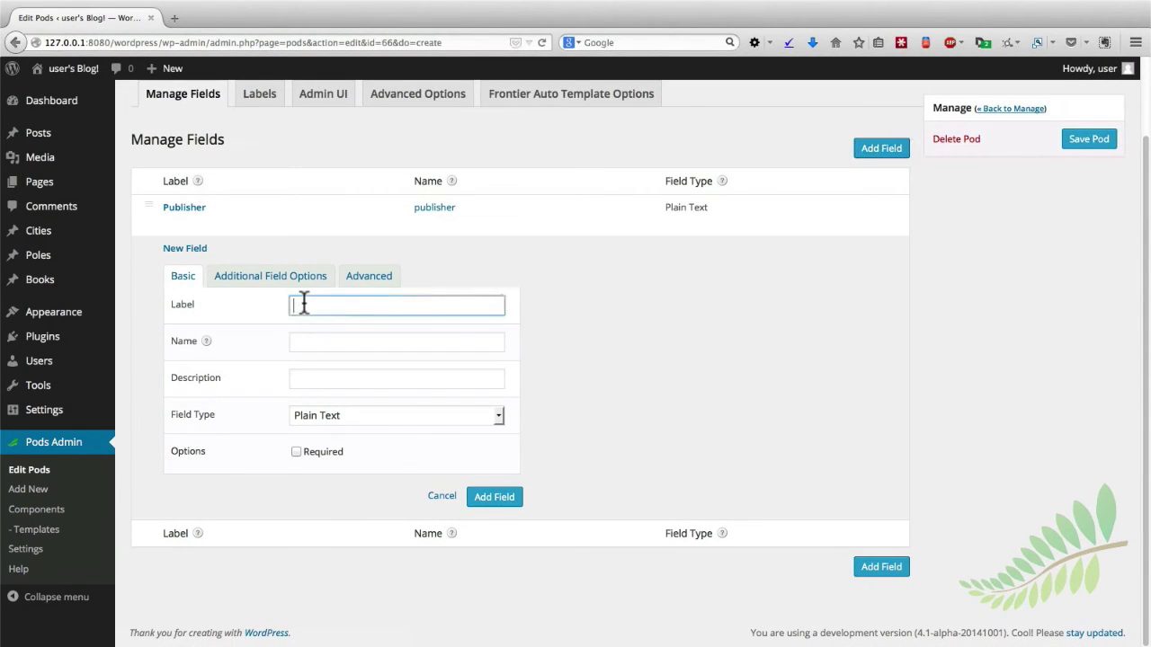
type("Book Author")
key("Tab")
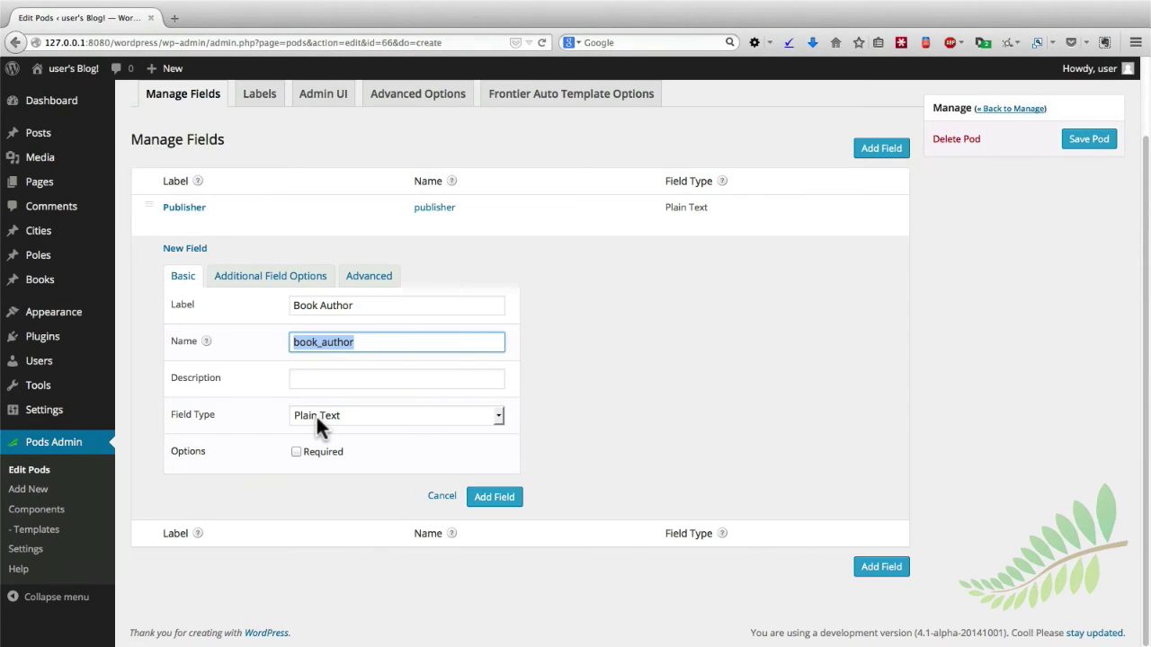
left_click(495, 500)
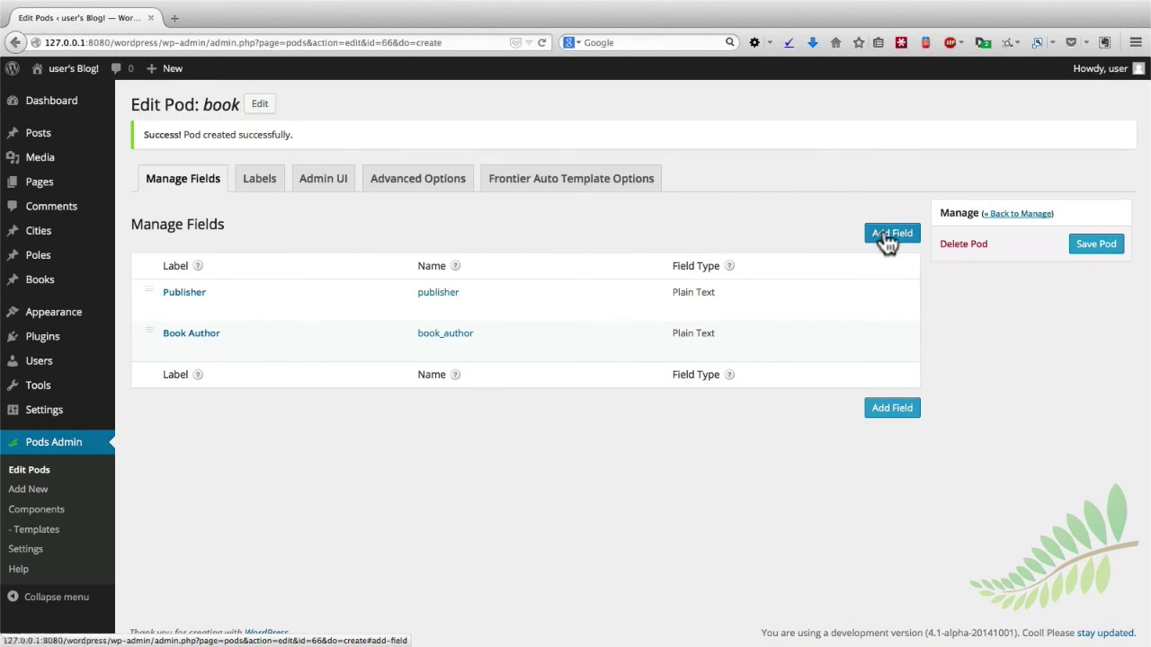
- Add a field labelled Publishing Date with field type Date and reorder it above the Book Author field
left_click(300, 306)
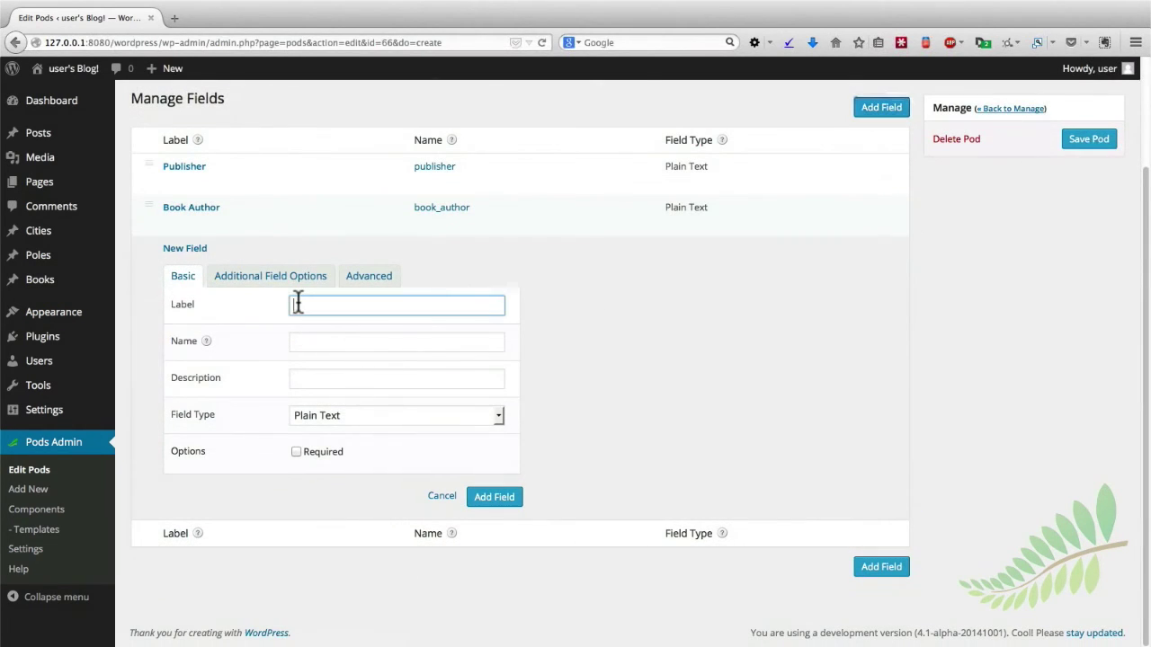
type("Publishing Date")
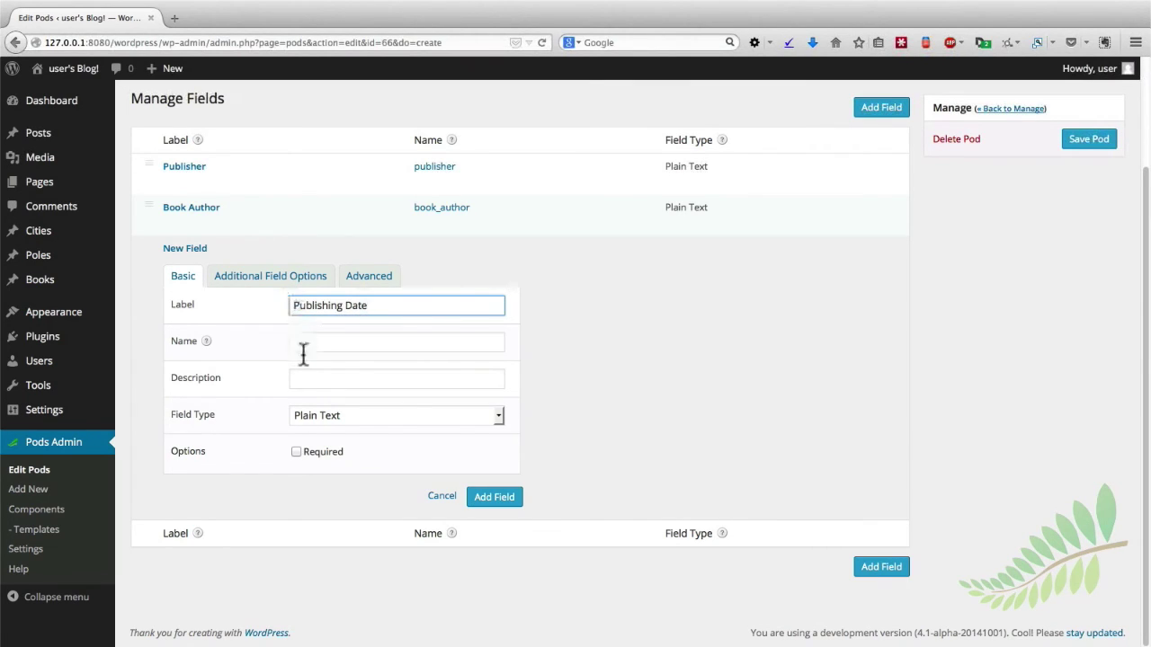
left_click(296, 415)
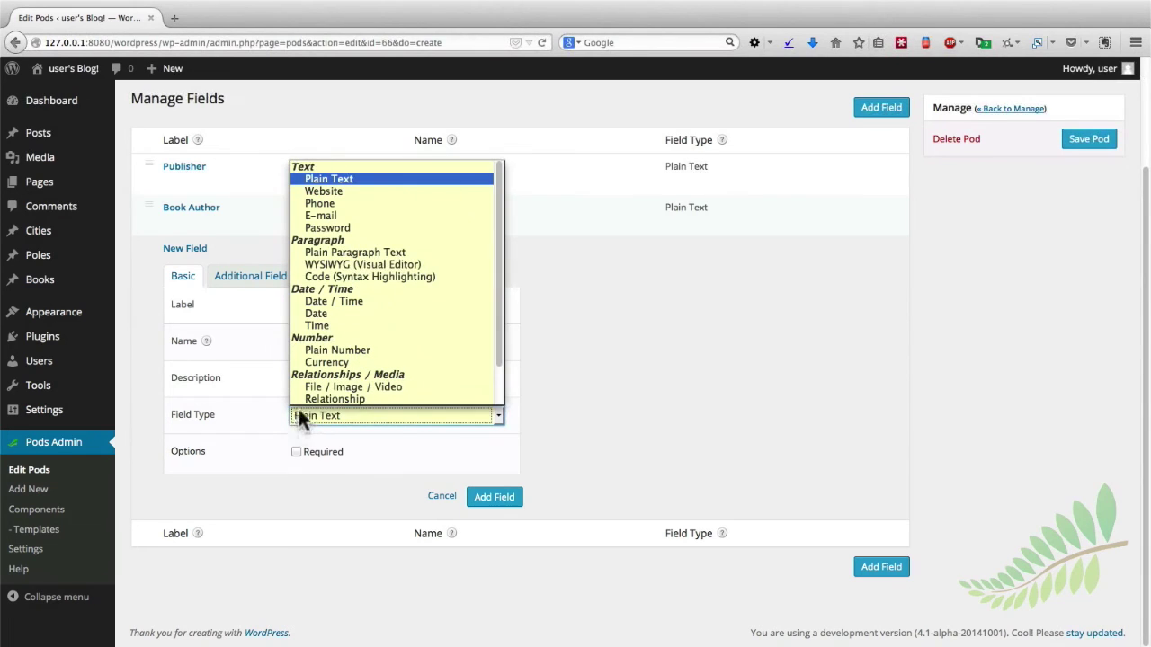
left_click(319, 313)
left_click(517, 498)
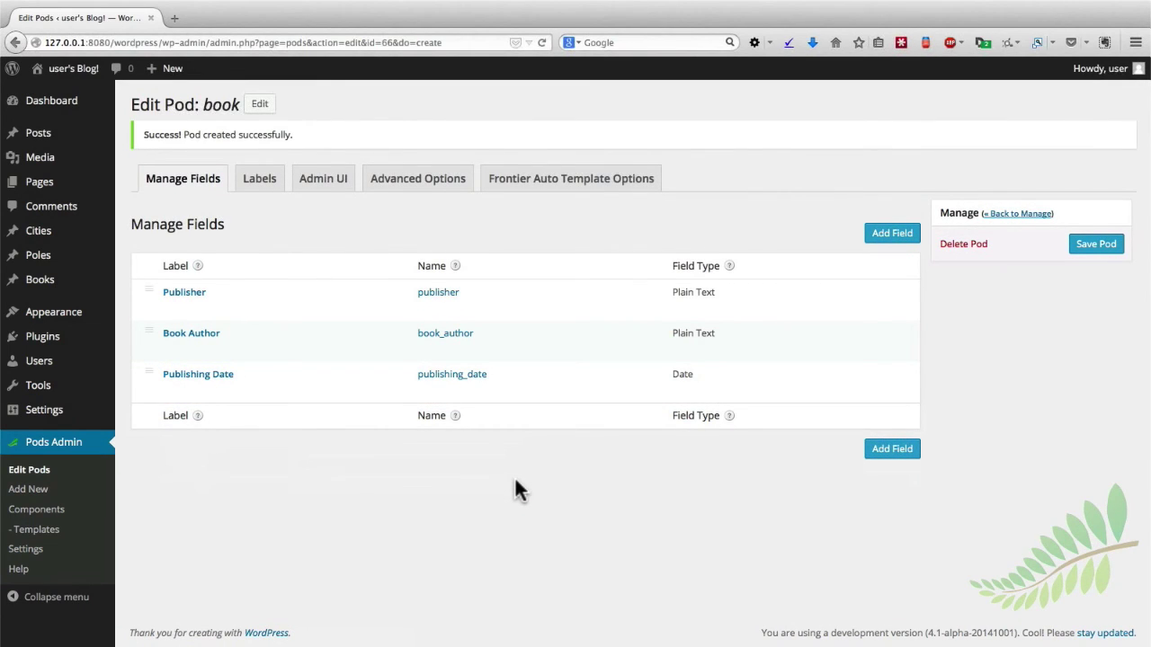
left_click_drag(147, 368, 141, 320)
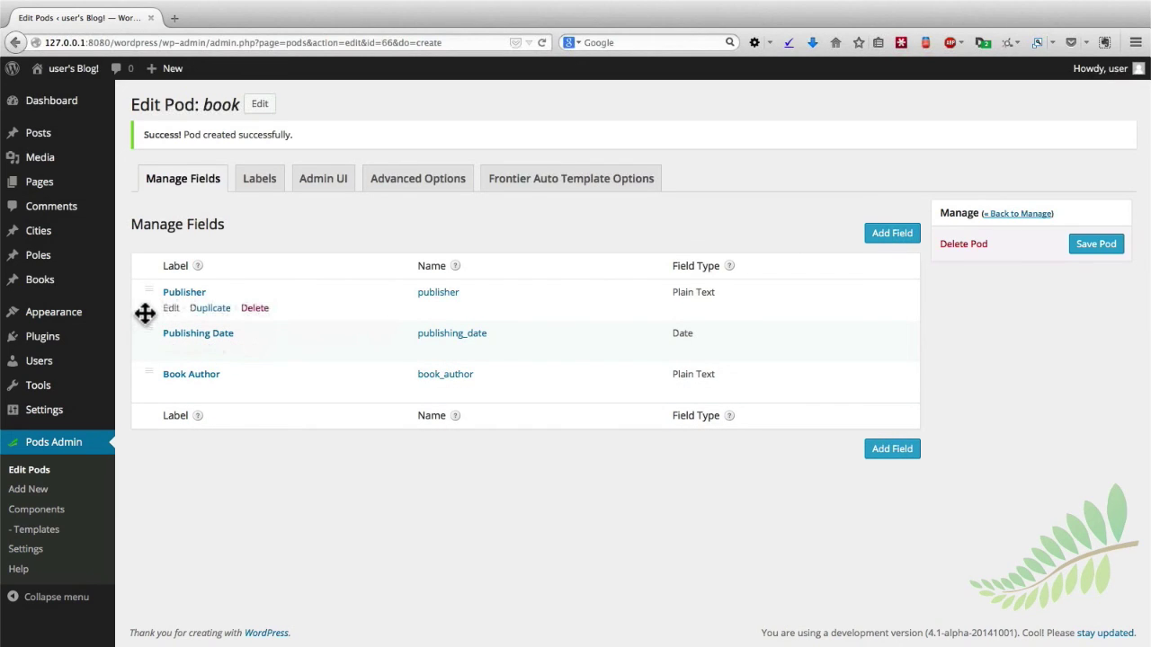